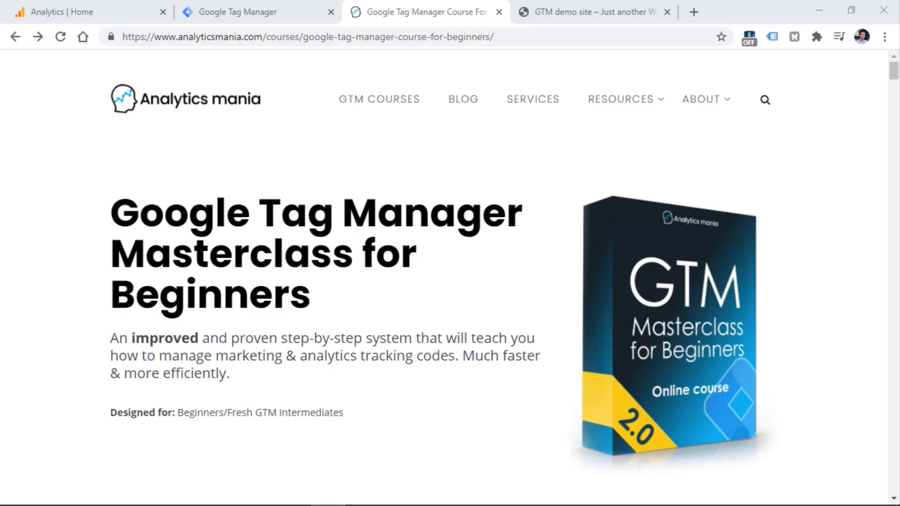
Step: Load google.com/about/tag-manager and choose Start for free to reach the Tag Manager accounts list
click(449, 38)
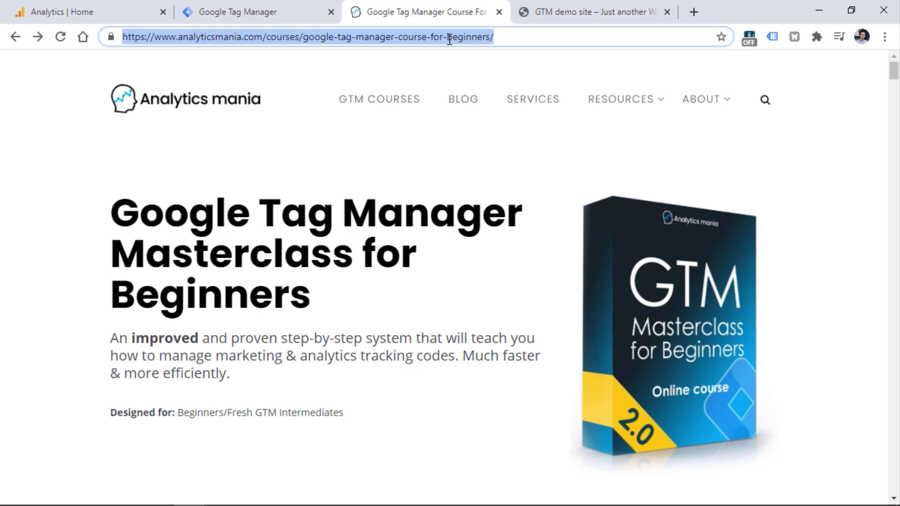
text(google.com)
text(/about/tag)
key(Return)
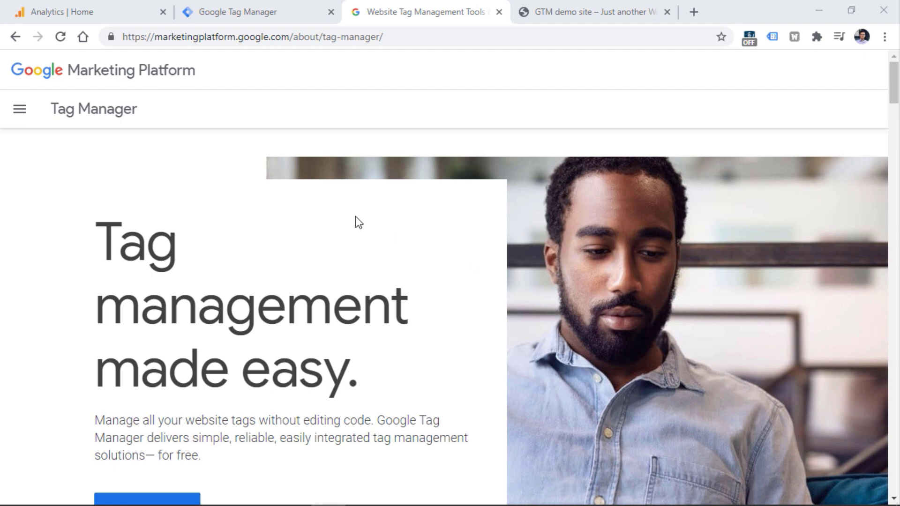
scroll(368, 242, down, 5)
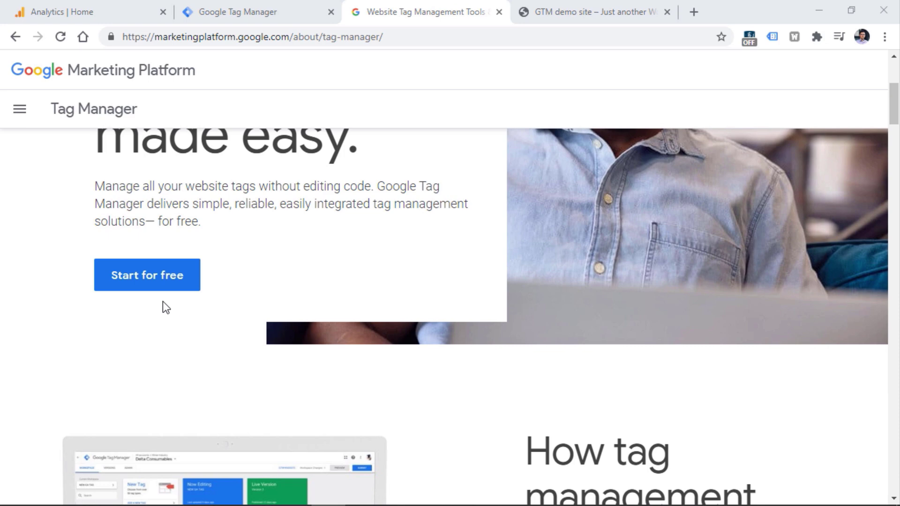
click(149, 281)
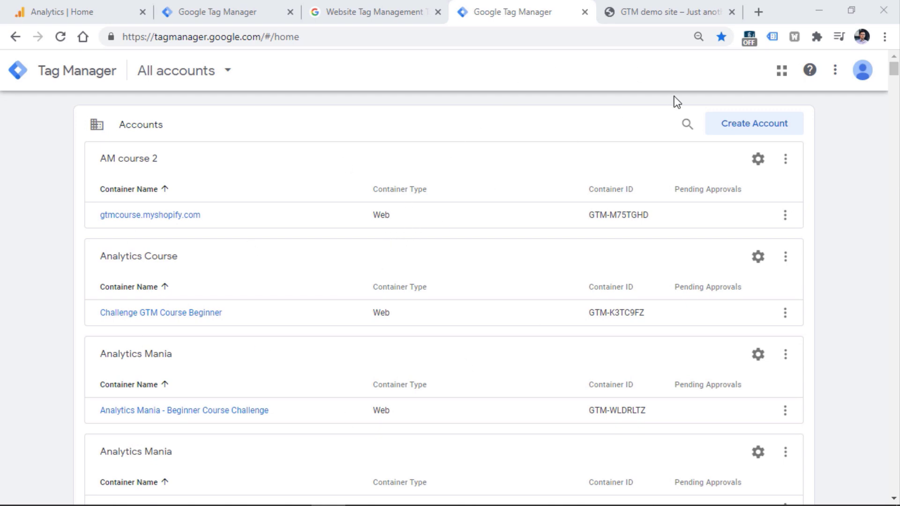
Step: Start a new Tag Manager account named 'GTM course'
click(760, 134)
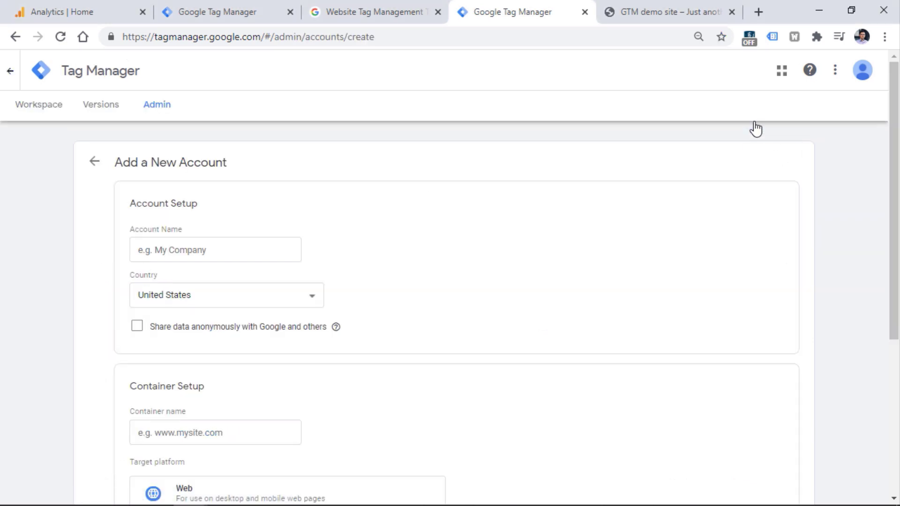
click(223, 247)
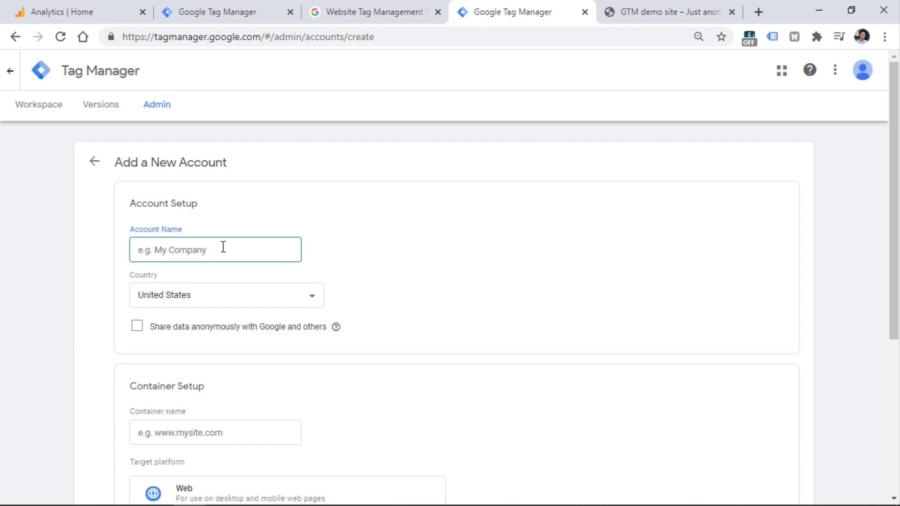
text(GTM course)
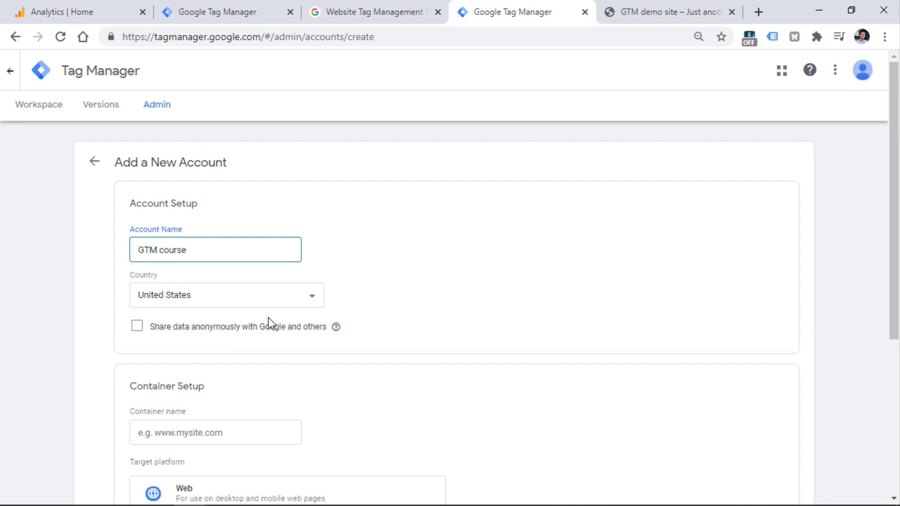
Step: Name the container 'GTM course website', set its target platform to Web, and create it
scroll(227, 226, down, 5)
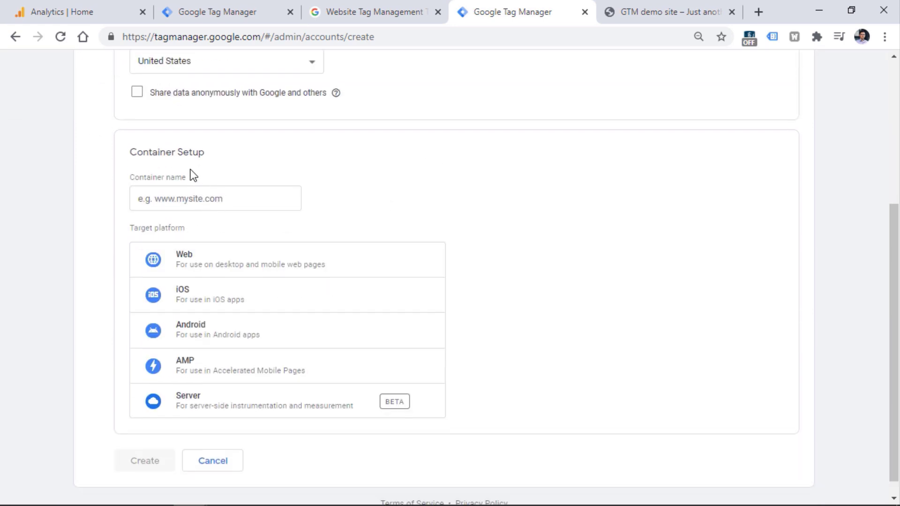
click(207, 193)
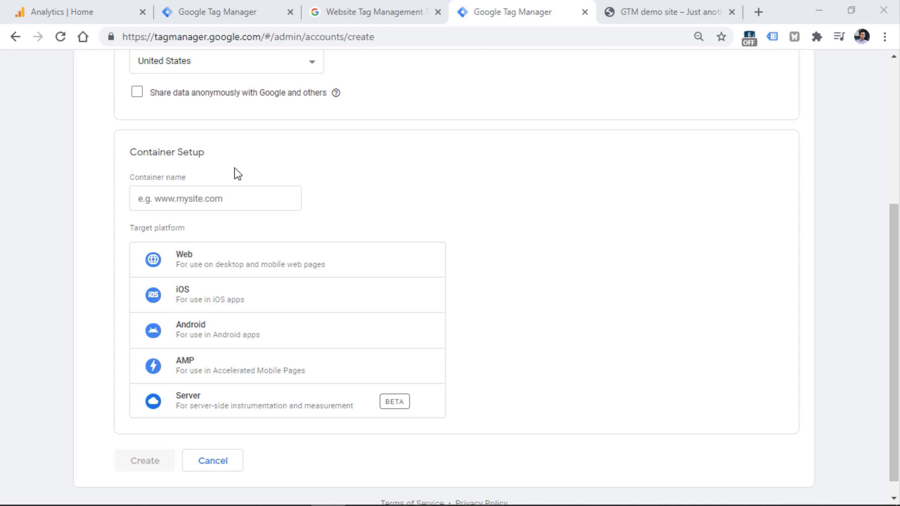
click(215, 192)
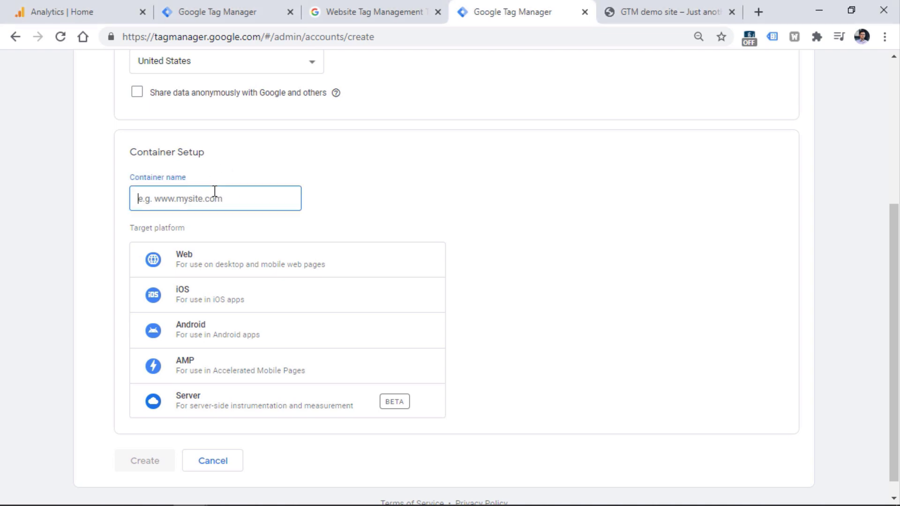
text(GTM course website)
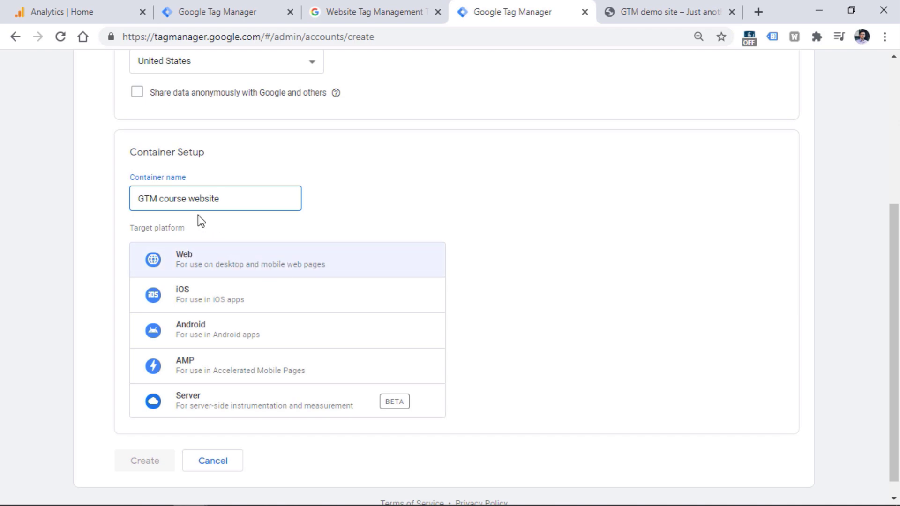
click(251, 265)
click(132, 462)
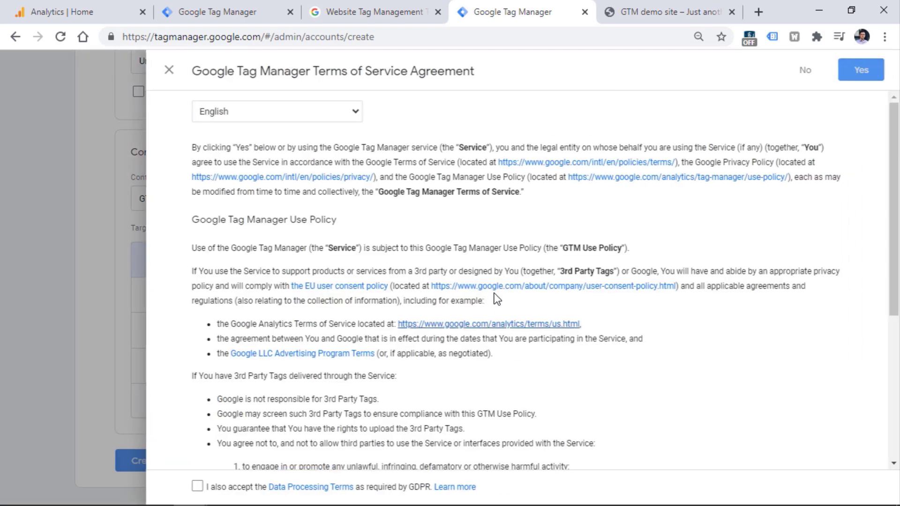
Step: Accept the Terms of Service to create the GTM course account and container
click(861, 70)
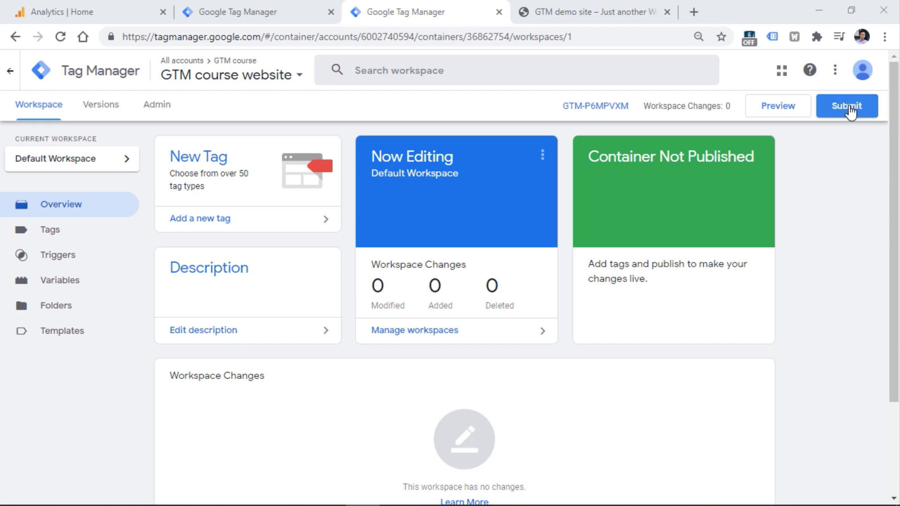
click(848, 107)
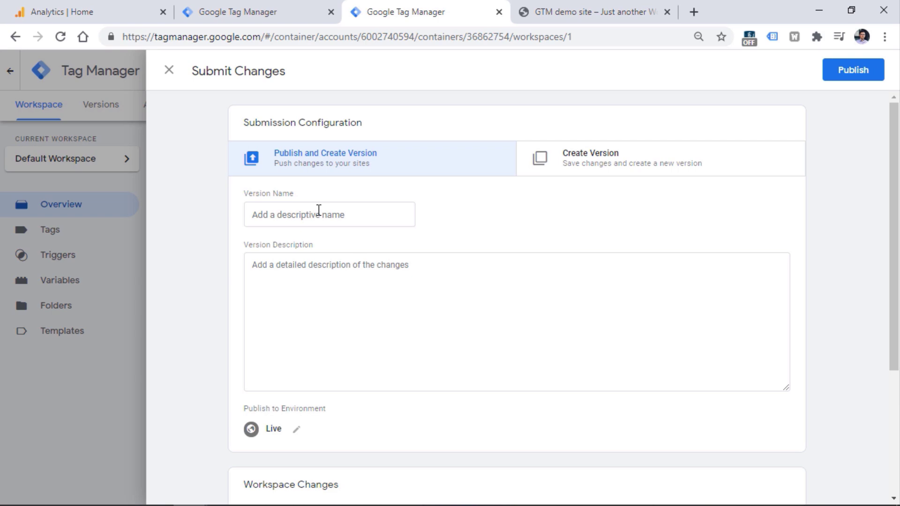
click(169, 71)
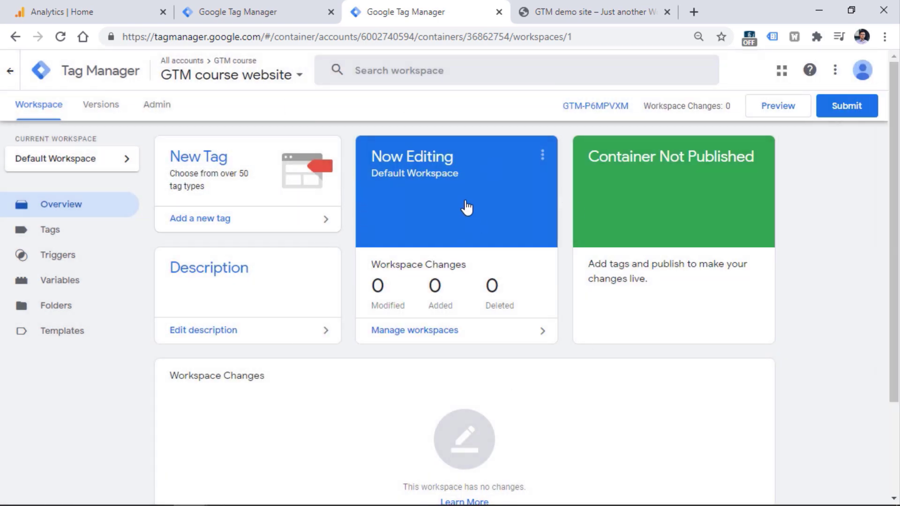
Step: Browse the empty Tags, Triggers and Variables lists, ending back on Tags
click(50, 230)
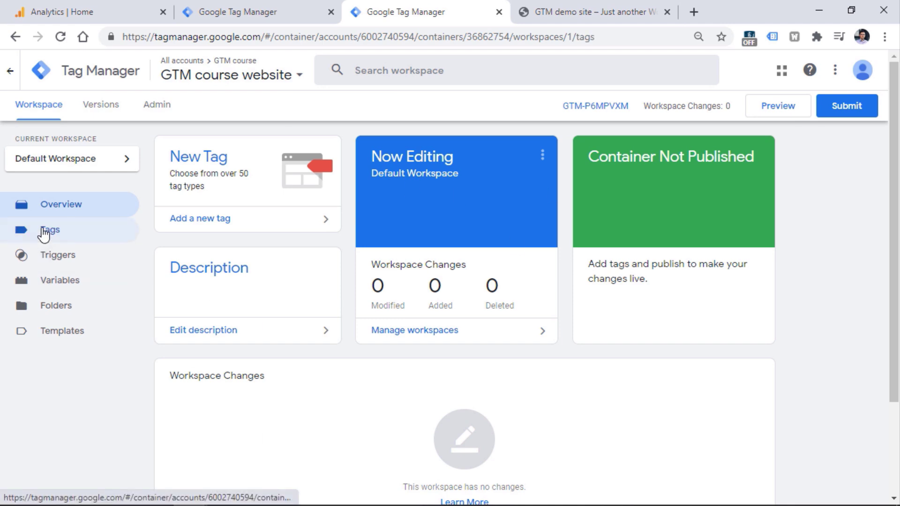
click(59, 257)
click(59, 282)
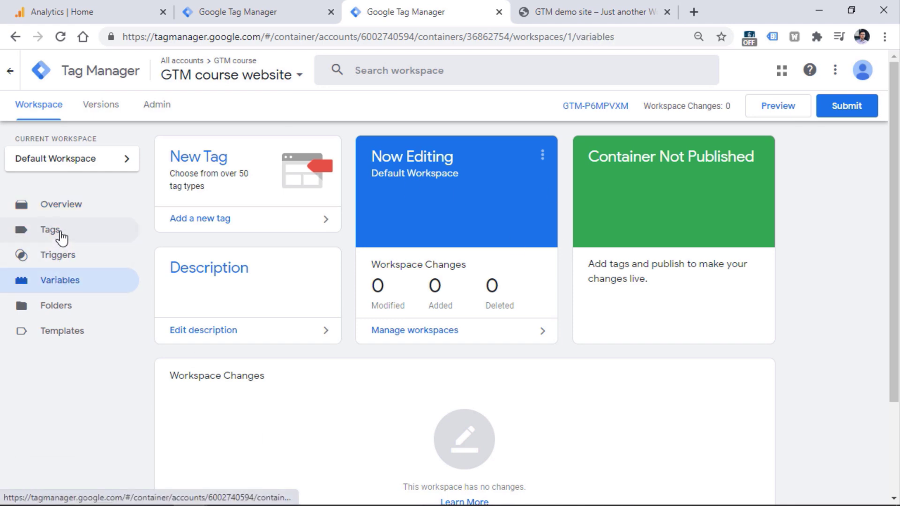
click(60, 258)
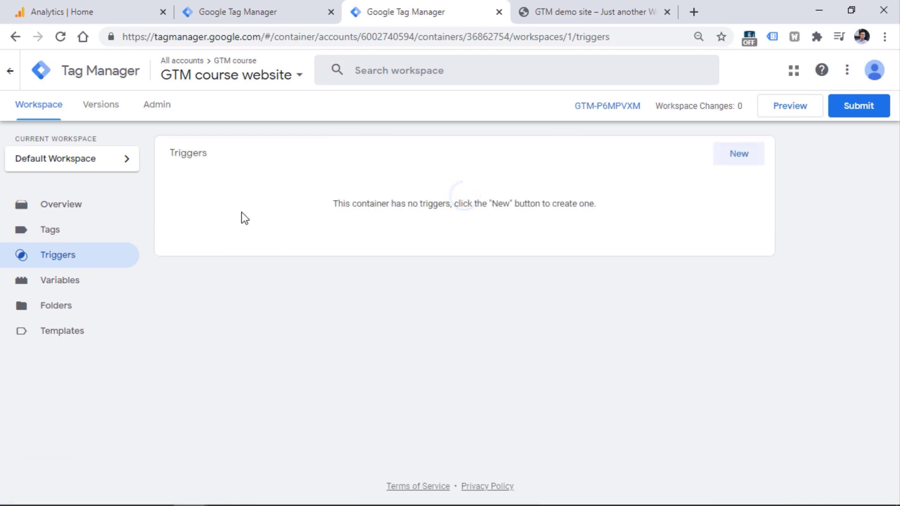
click(45, 235)
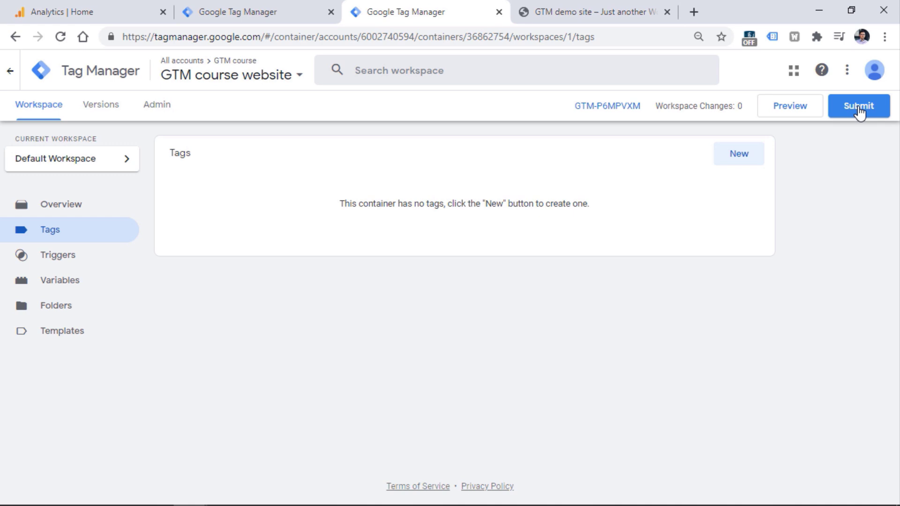
Step: Submit the workspace as a version named 'Empty container' and publish it
click(859, 110)
click(277, 213)
text(Empty co)
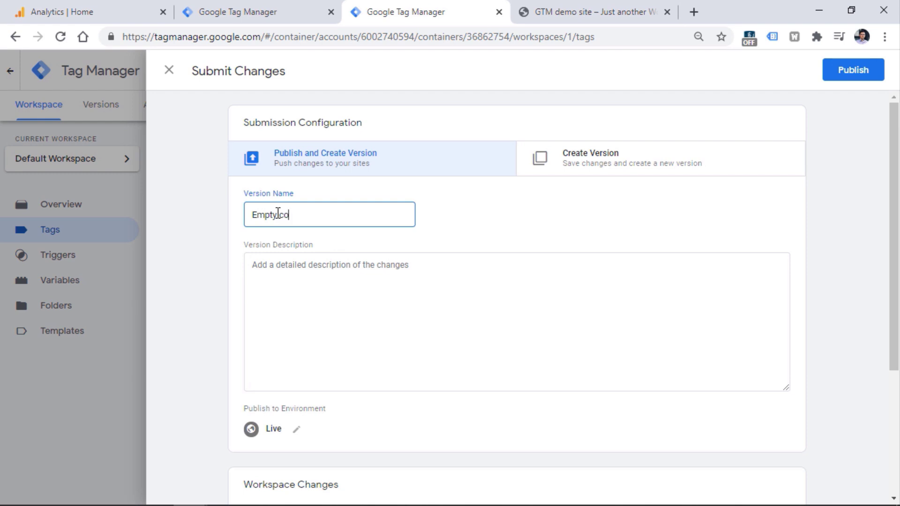
text(ntainer)
click(854, 77)
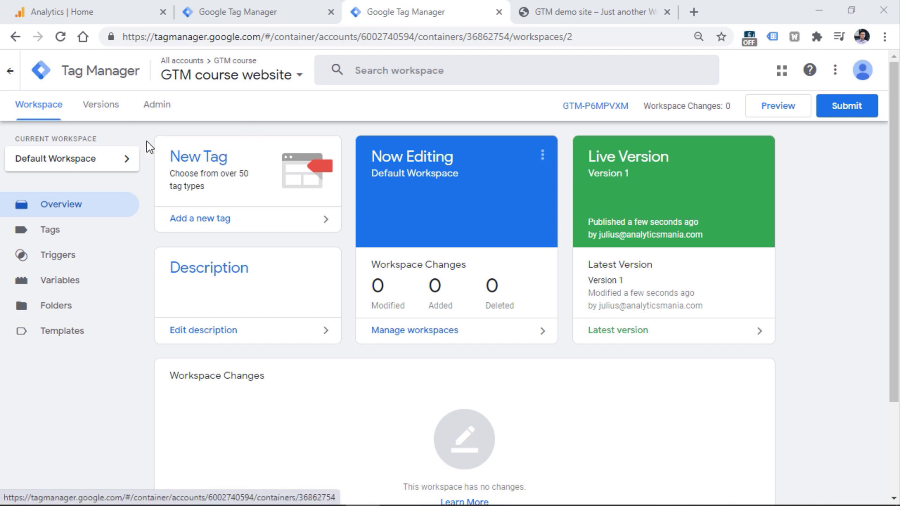
Step: Review the Versions list, then Demo 3's version history and a version's actions menu
click(106, 104)
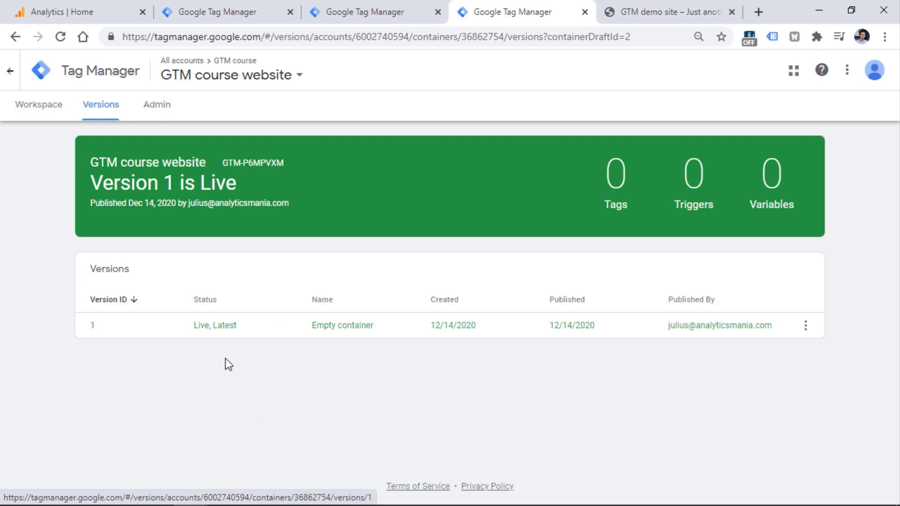
click(217, 10)
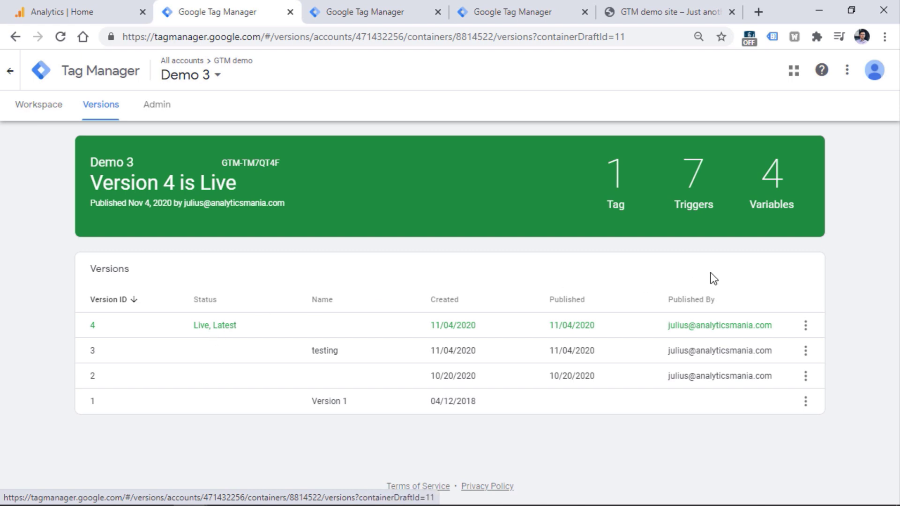
click(806, 352)
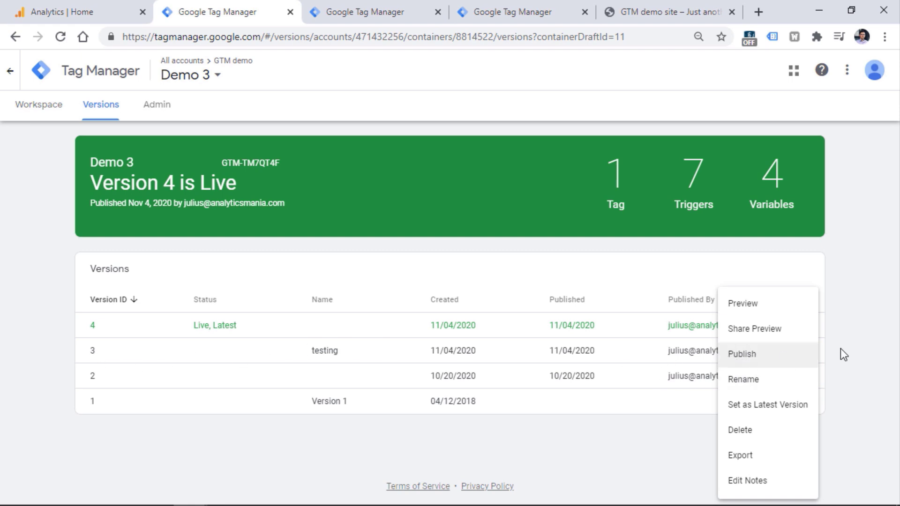
click(867, 337)
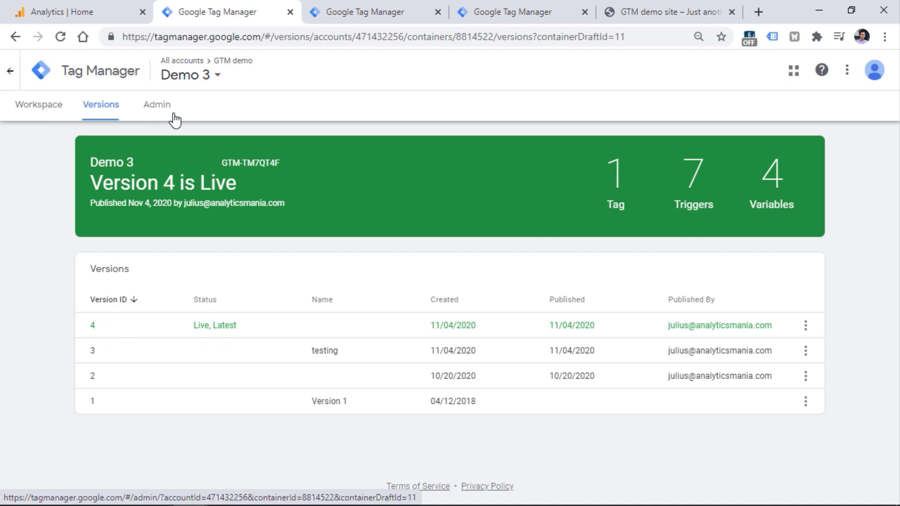
Step: From Demo 3's Admin page, view the Install Google Tag Manager code twice, returning each time
click(161, 107)
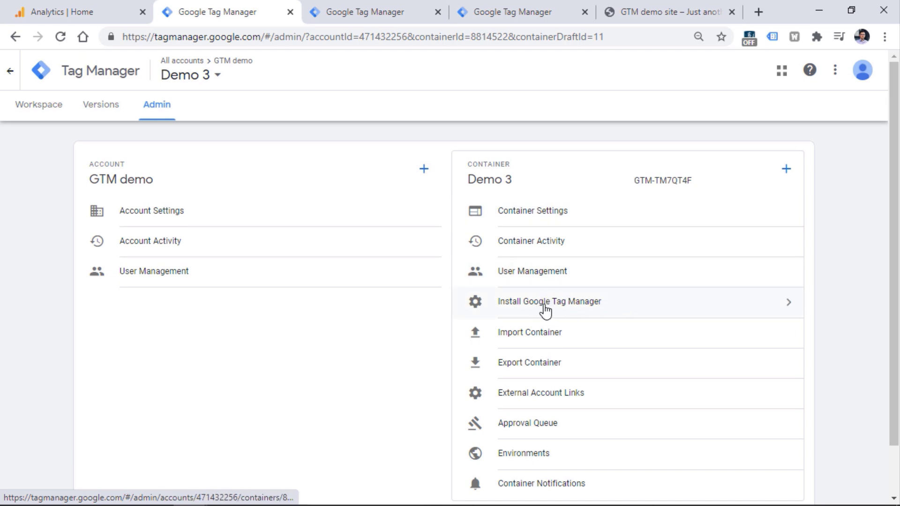
click(583, 305)
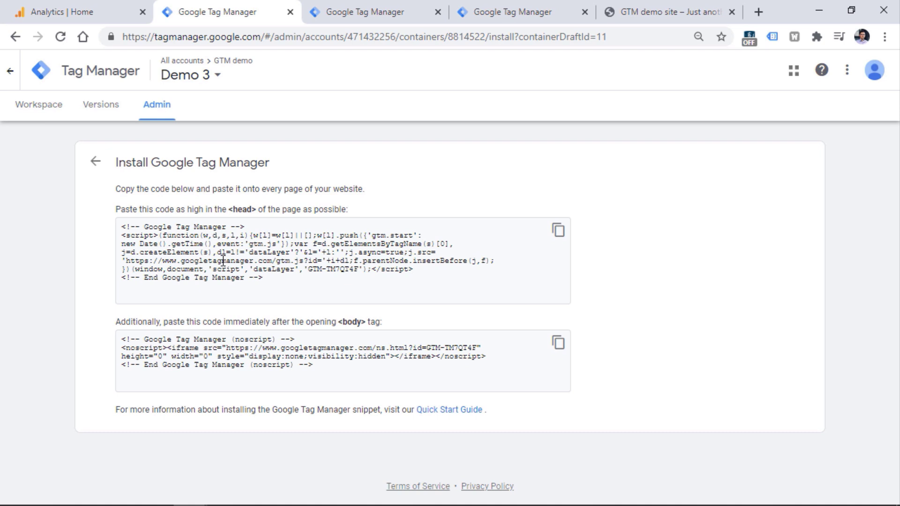
click(95, 161)
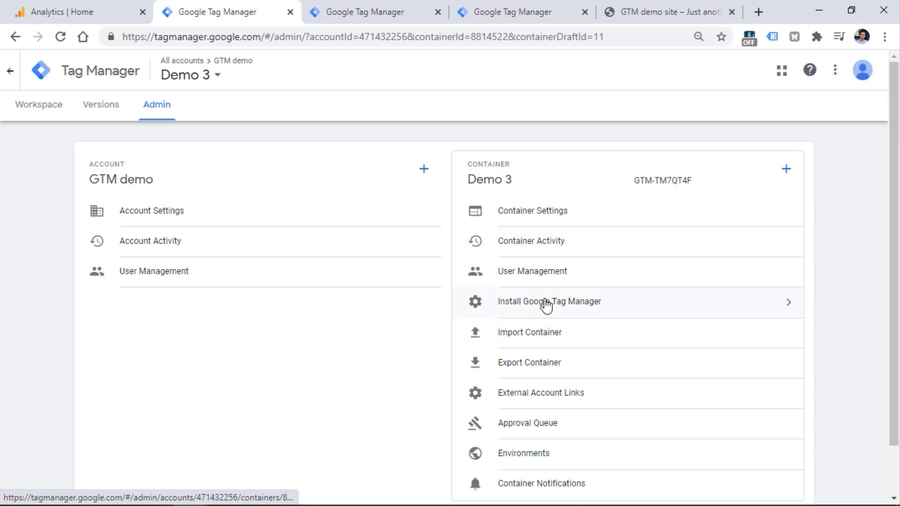
click(547, 305)
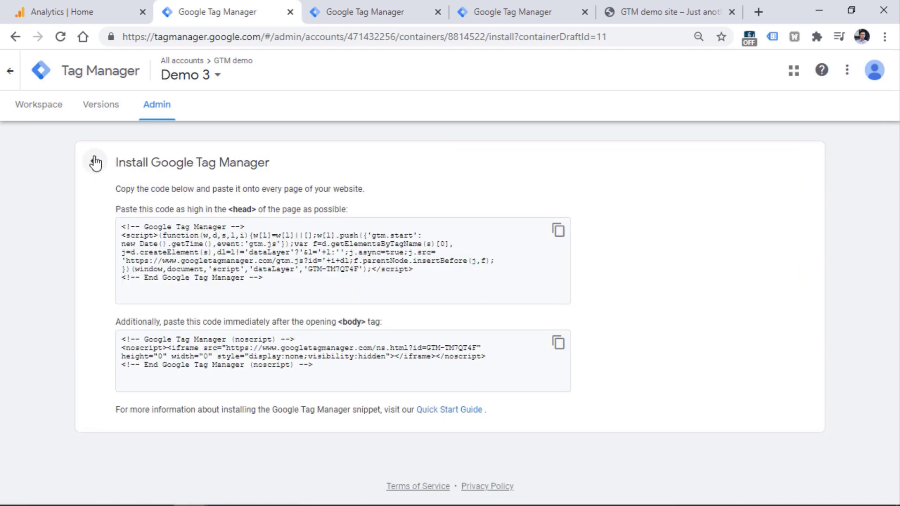
click(95, 161)
Step: Go to the Workspace overview and open the GTM-TM7QT4F install code popup
click(39, 107)
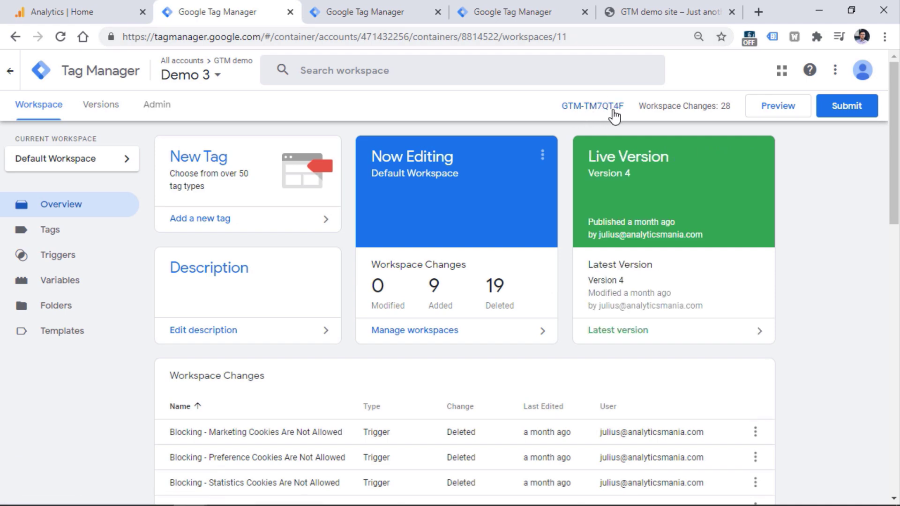
click(598, 110)
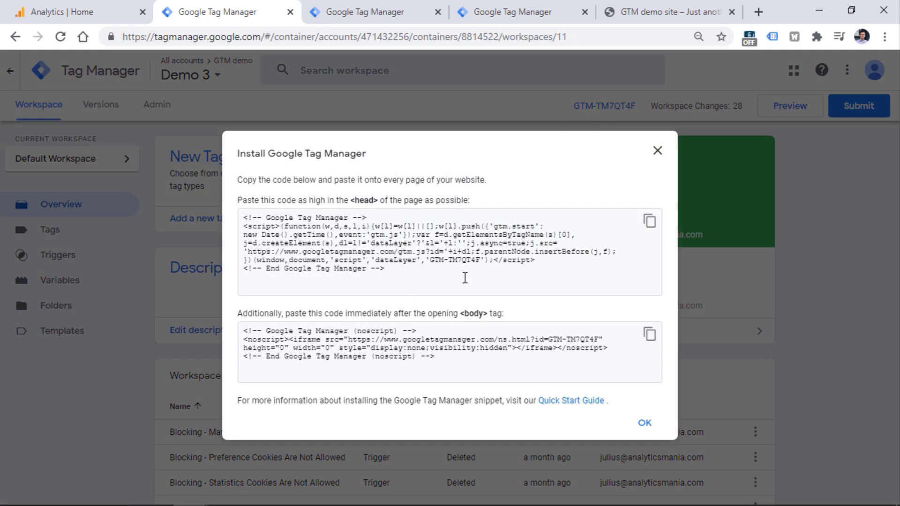